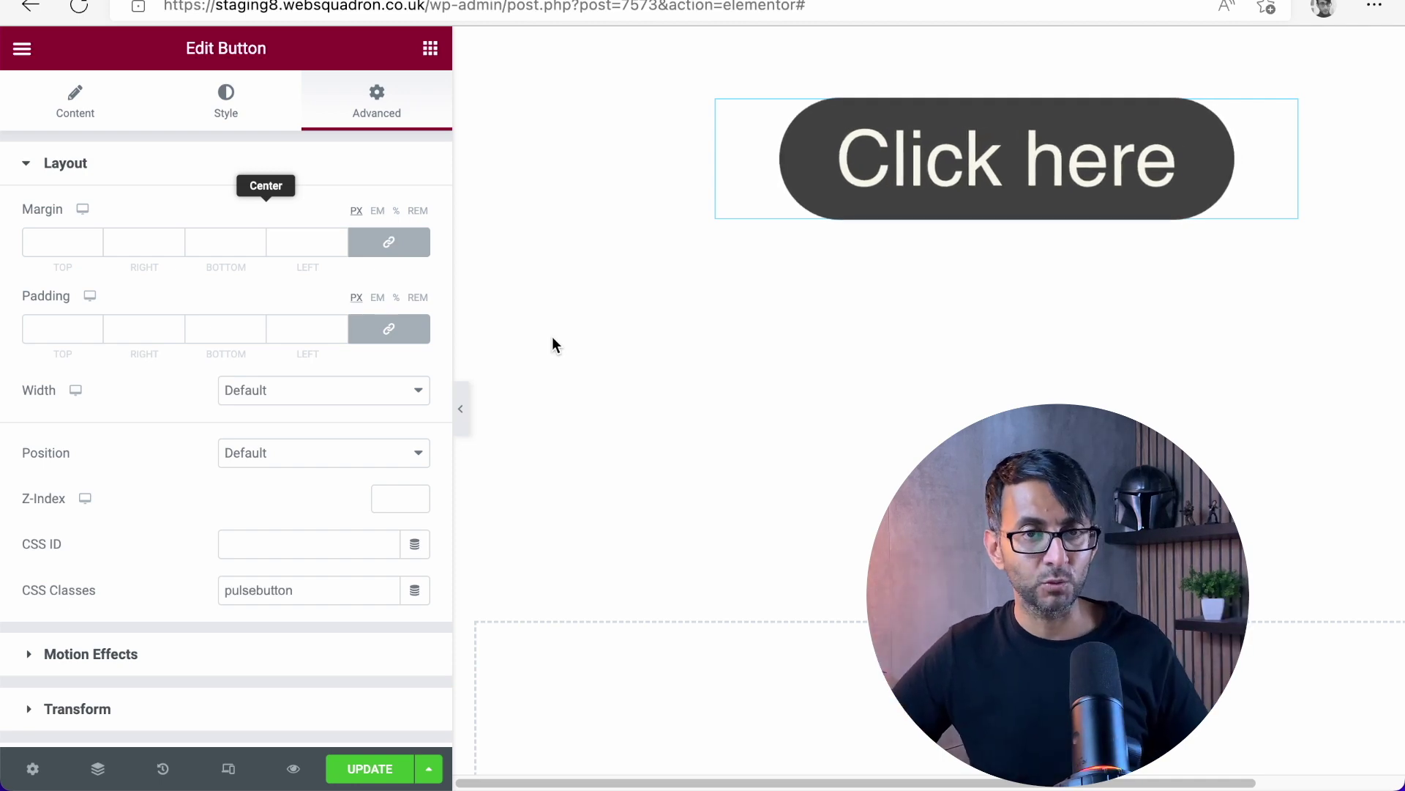
# Step: Show the 'Click here' button's Content settings: type, text, link and size
pyautogui.click(679, 369)
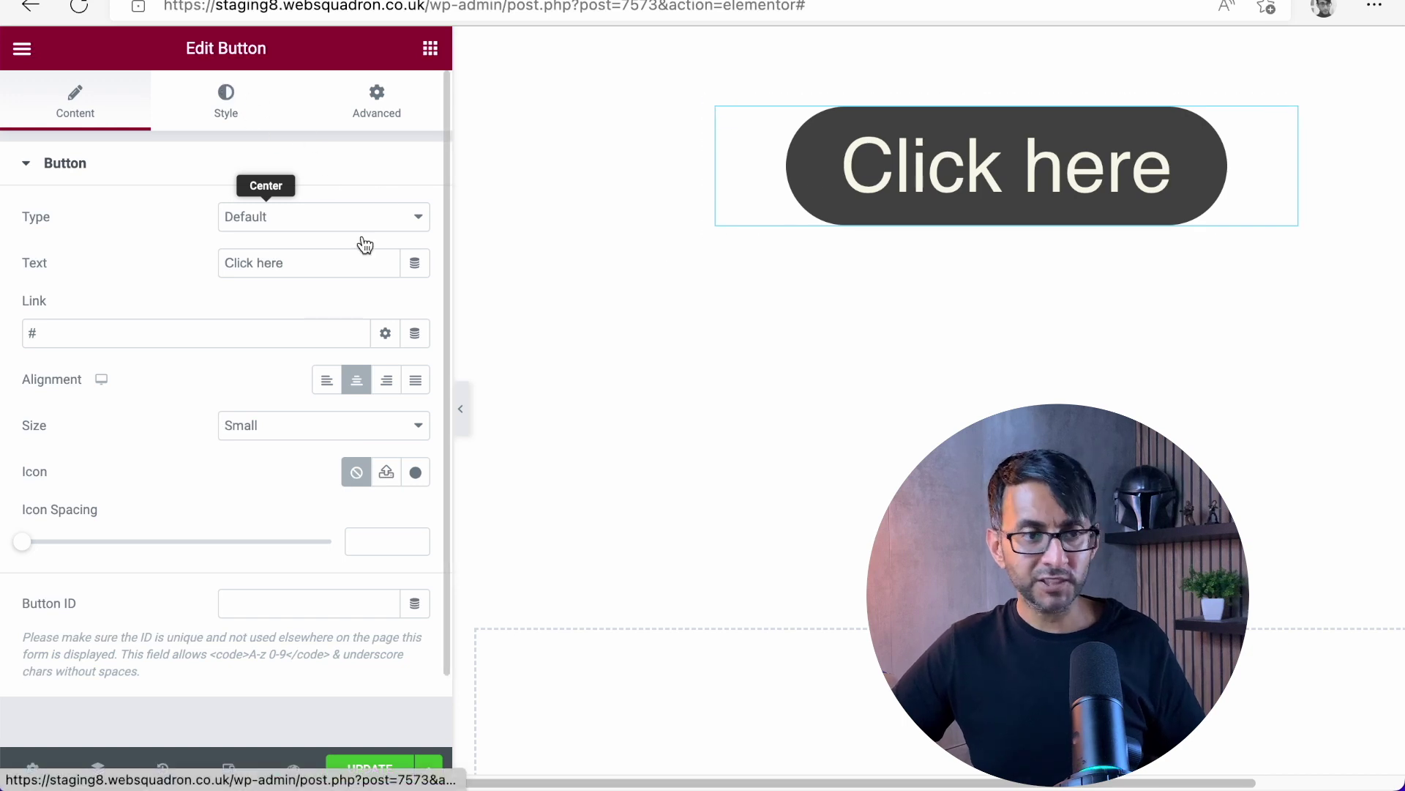
# Step: Try a Pulse hover animation, reset it to None, and show the Advanced settings
pyautogui.click(226, 102)
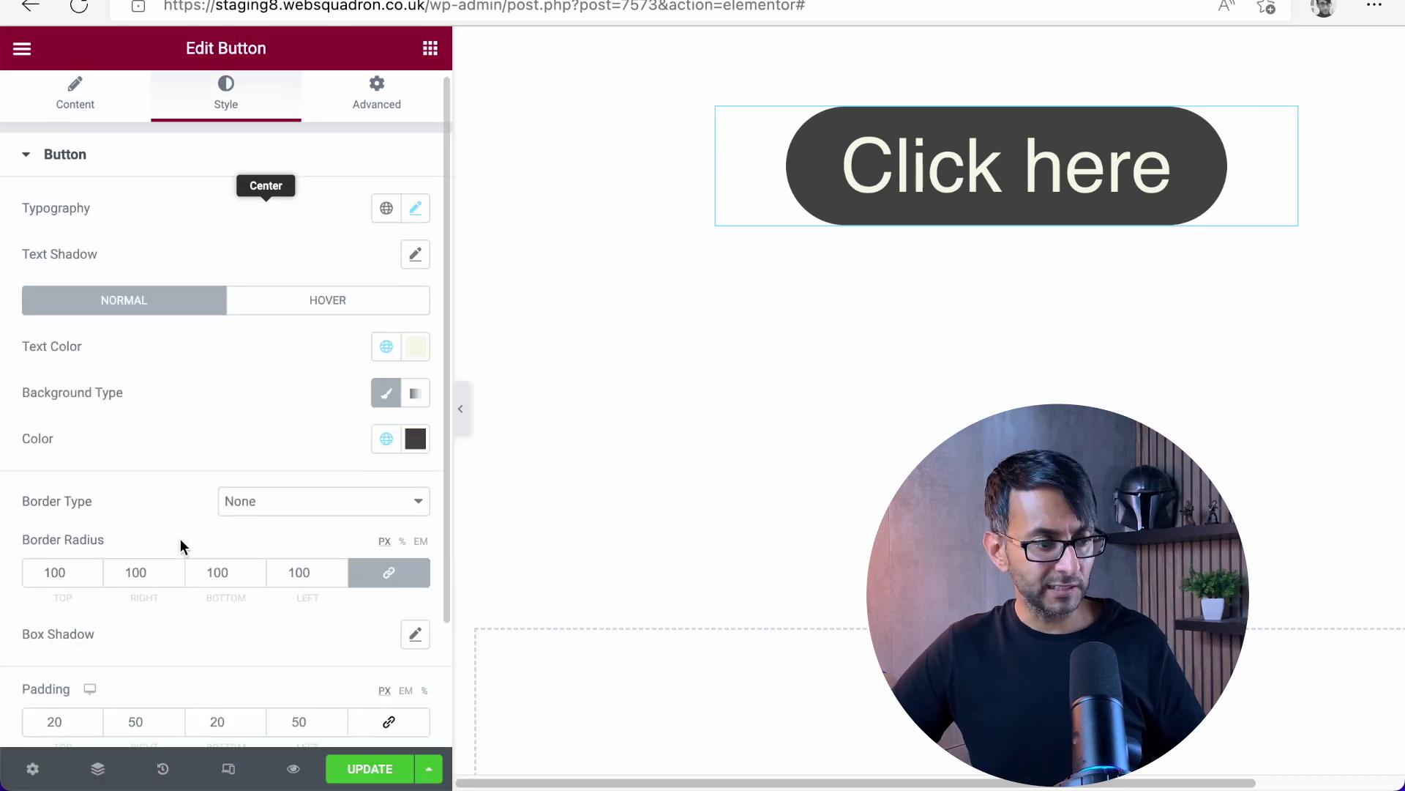
pyautogui.click(332, 306)
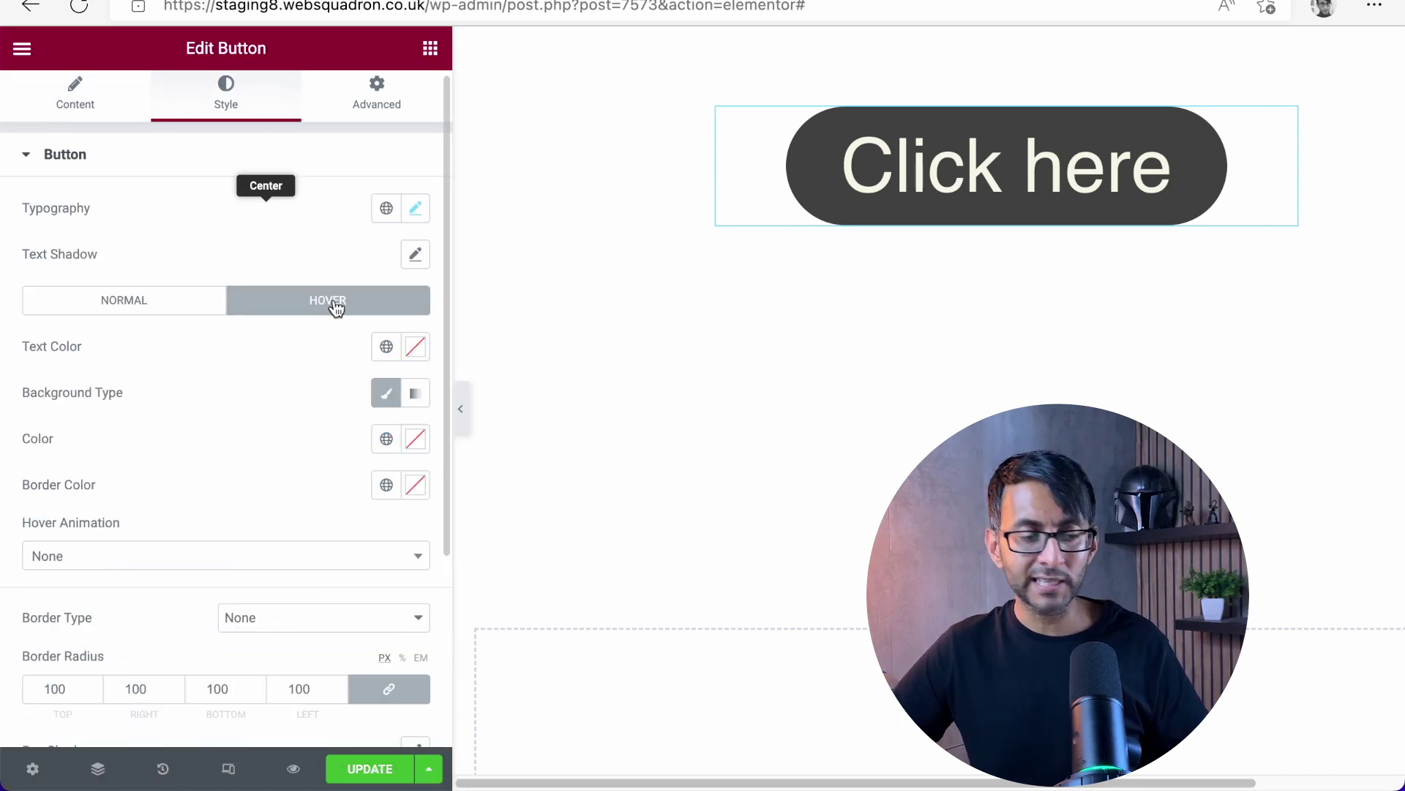
pyautogui.click(213, 557)
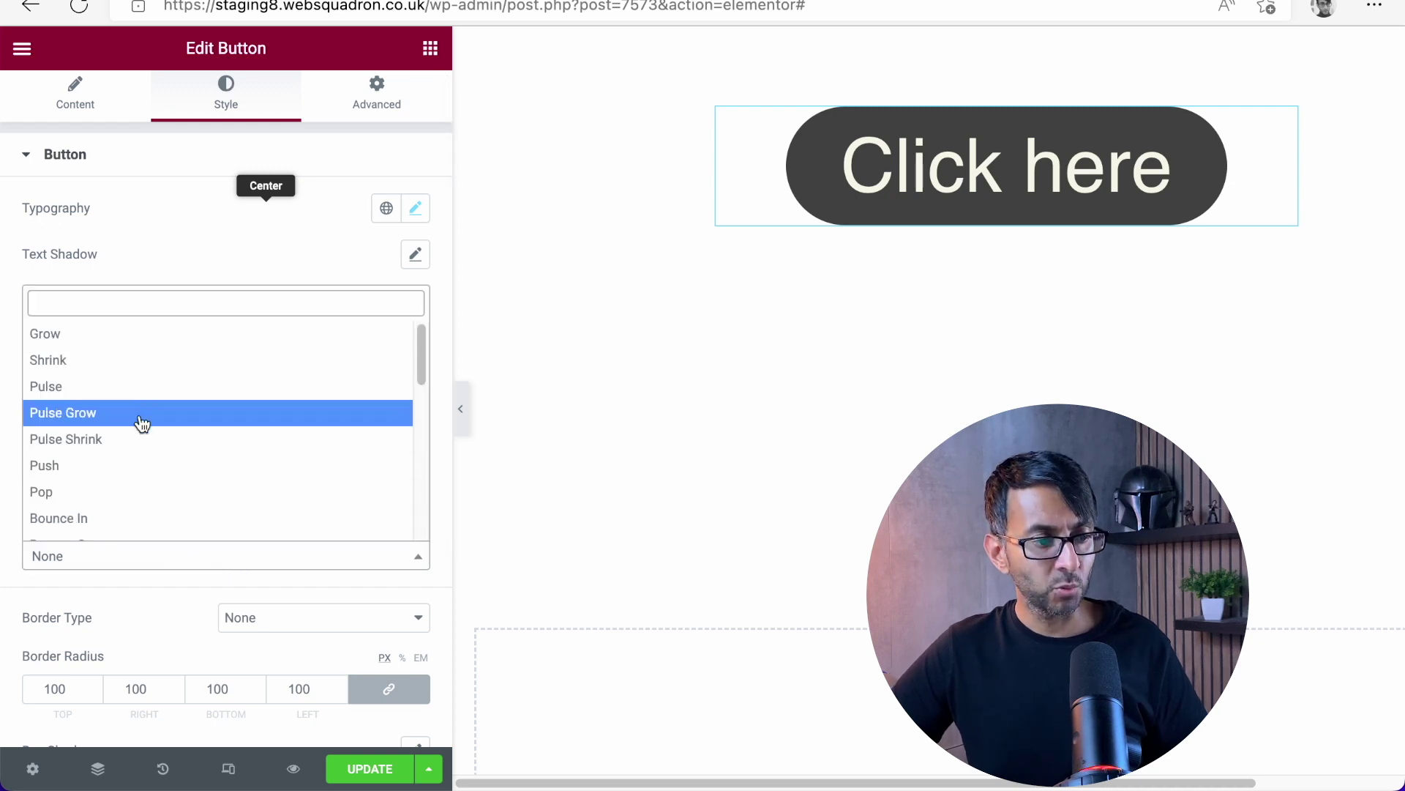
pyautogui.click(142, 387)
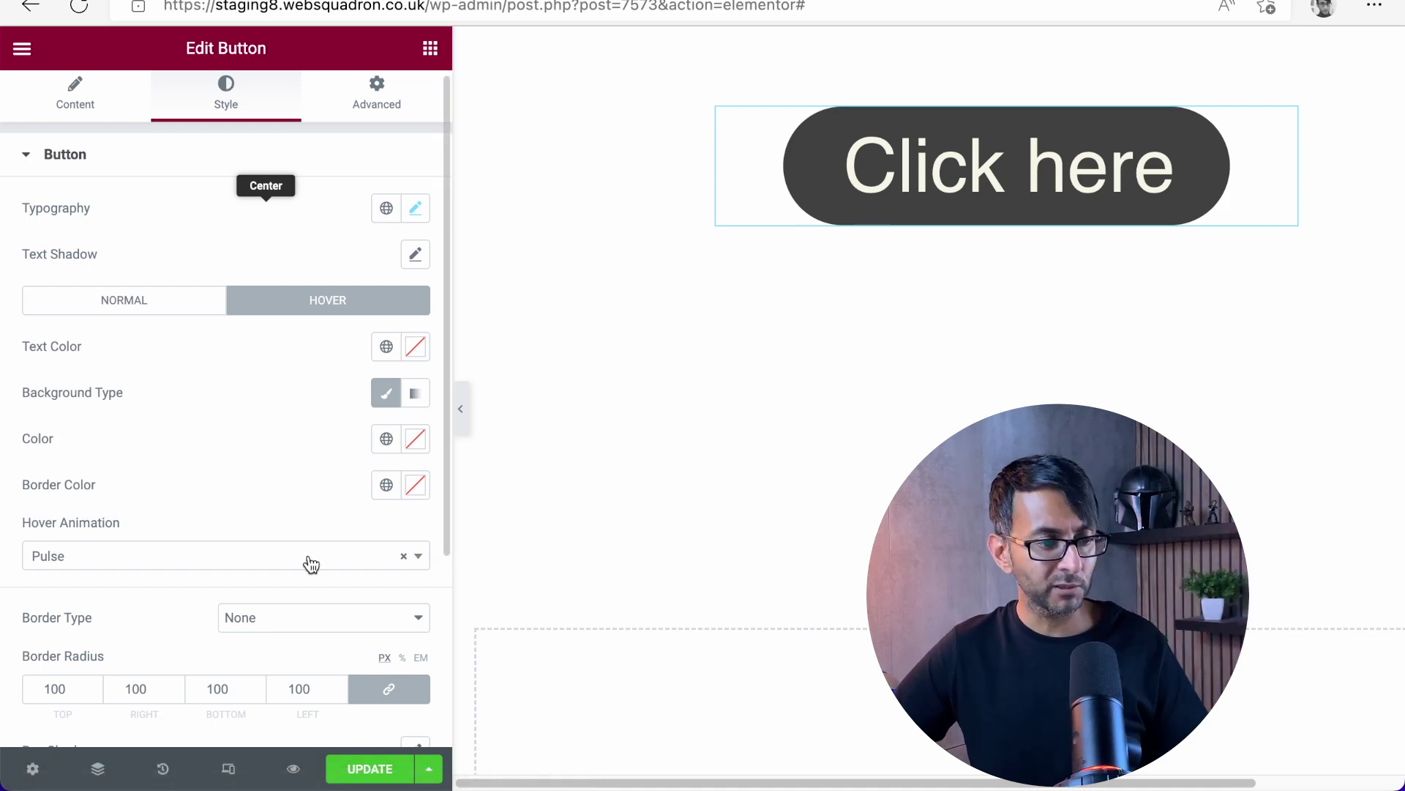
pyautogui.click(403, 557)
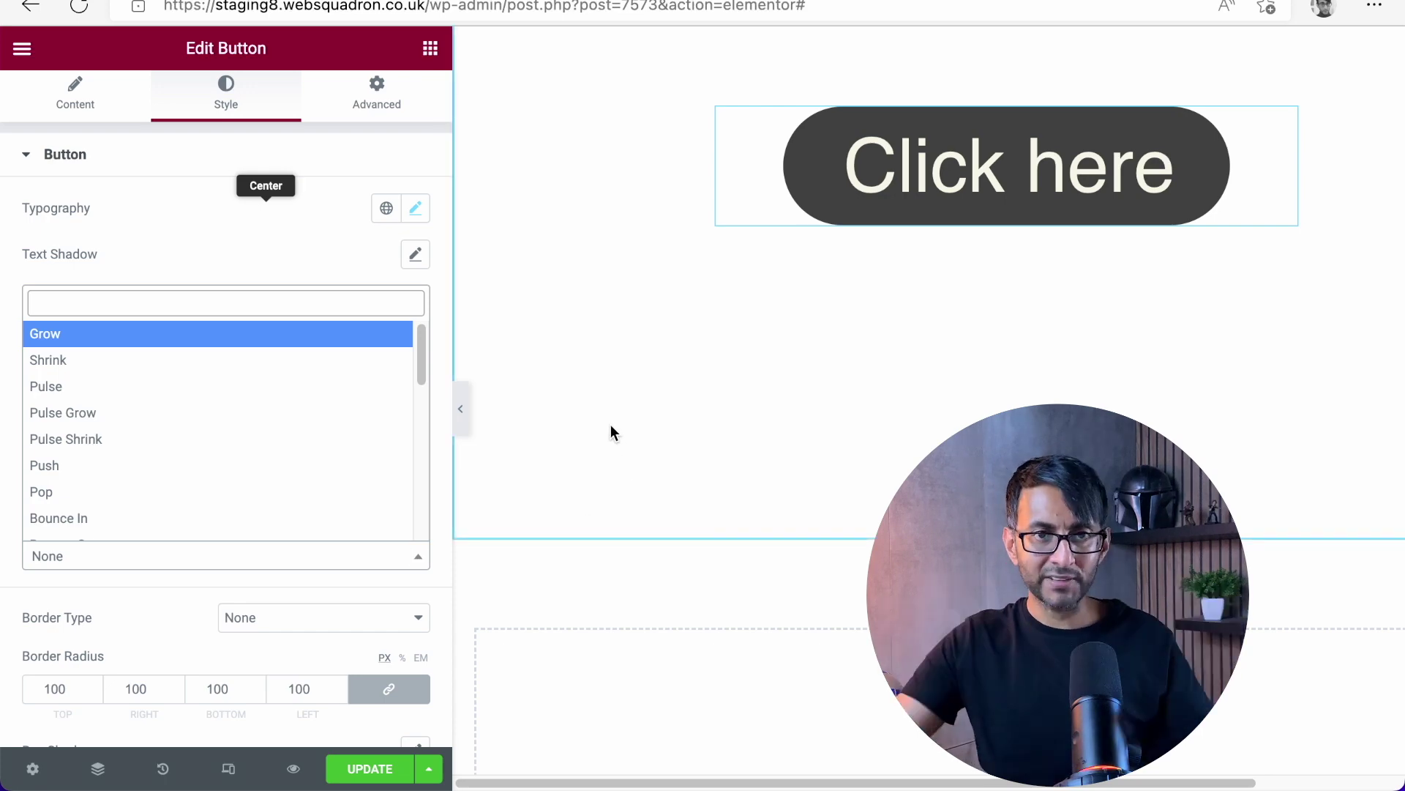
pyautogui.click(377, 104)
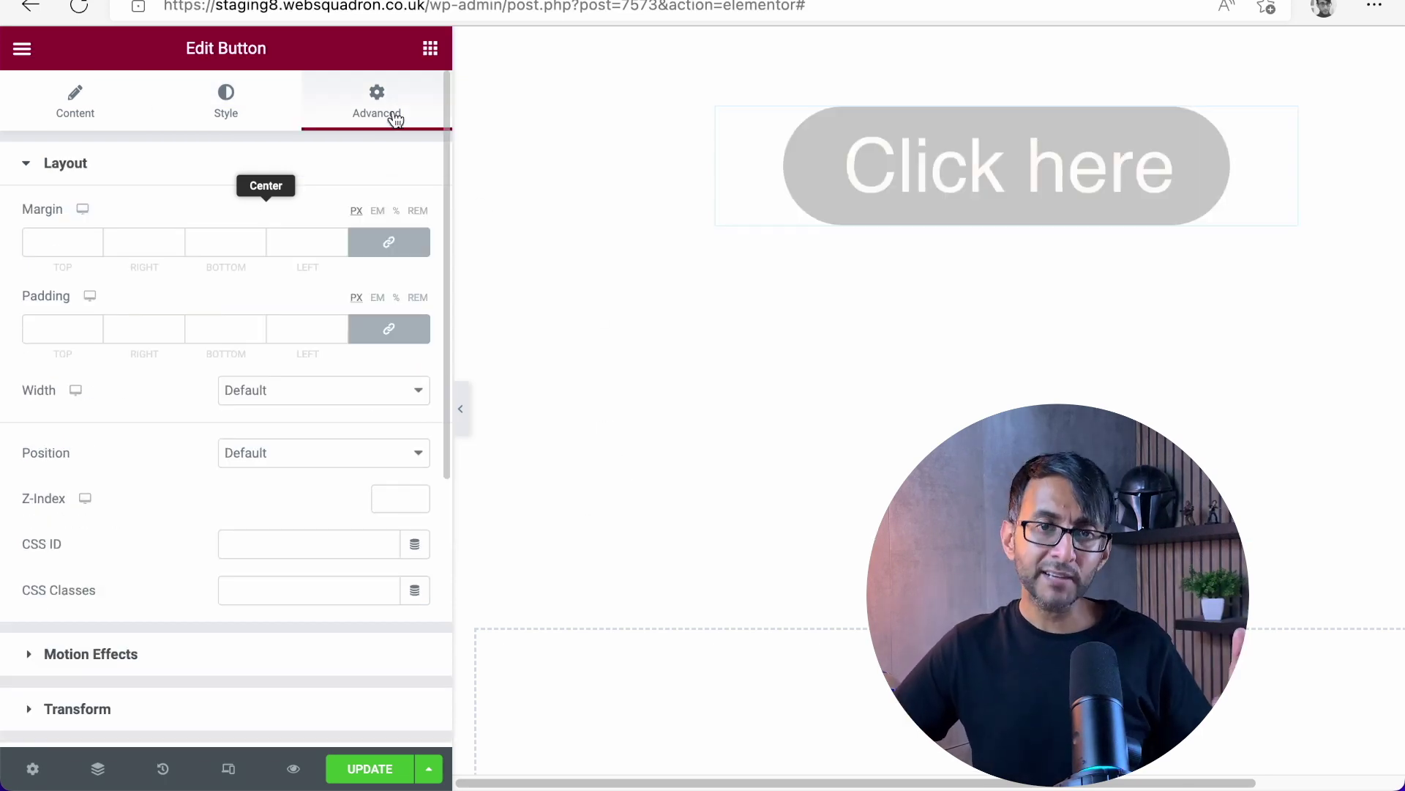
# Step: Enter 'pulsebutton' in the Advanced > Layout CSS Classes field
pyautogui.click(269, 590)
pyautogui.write('pulsebutton')
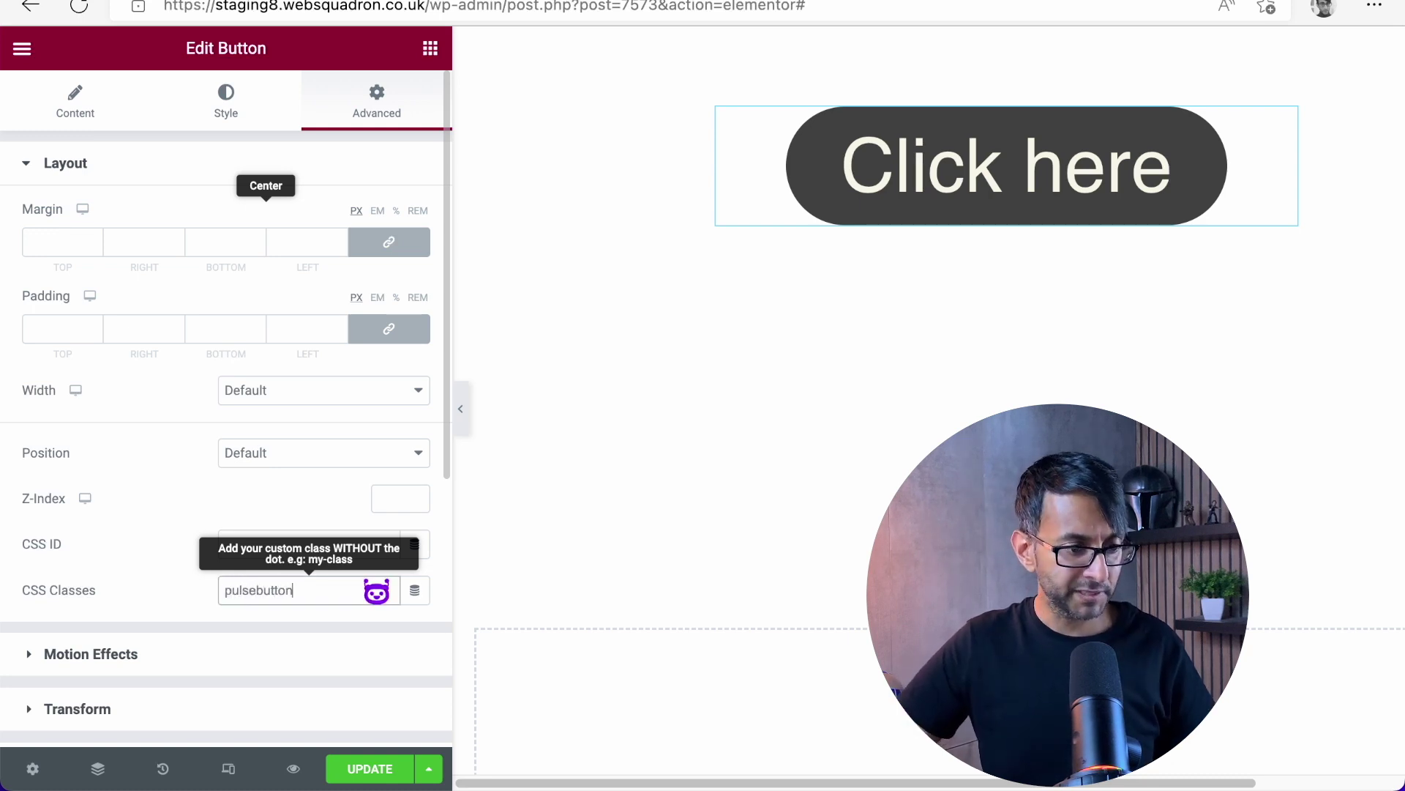
pyautogui.click(519, 535)
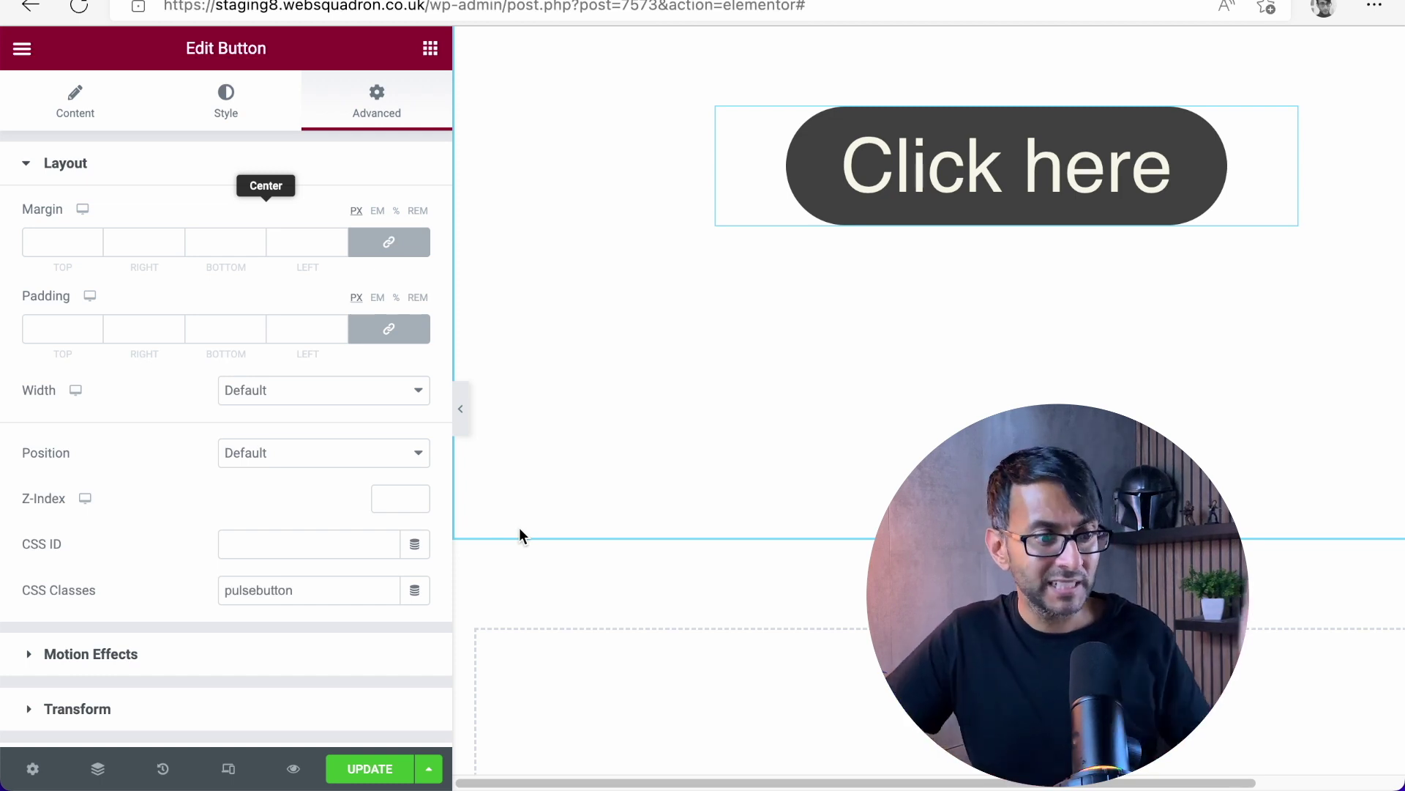
pyautogui.scroll(-3, 319, 571)
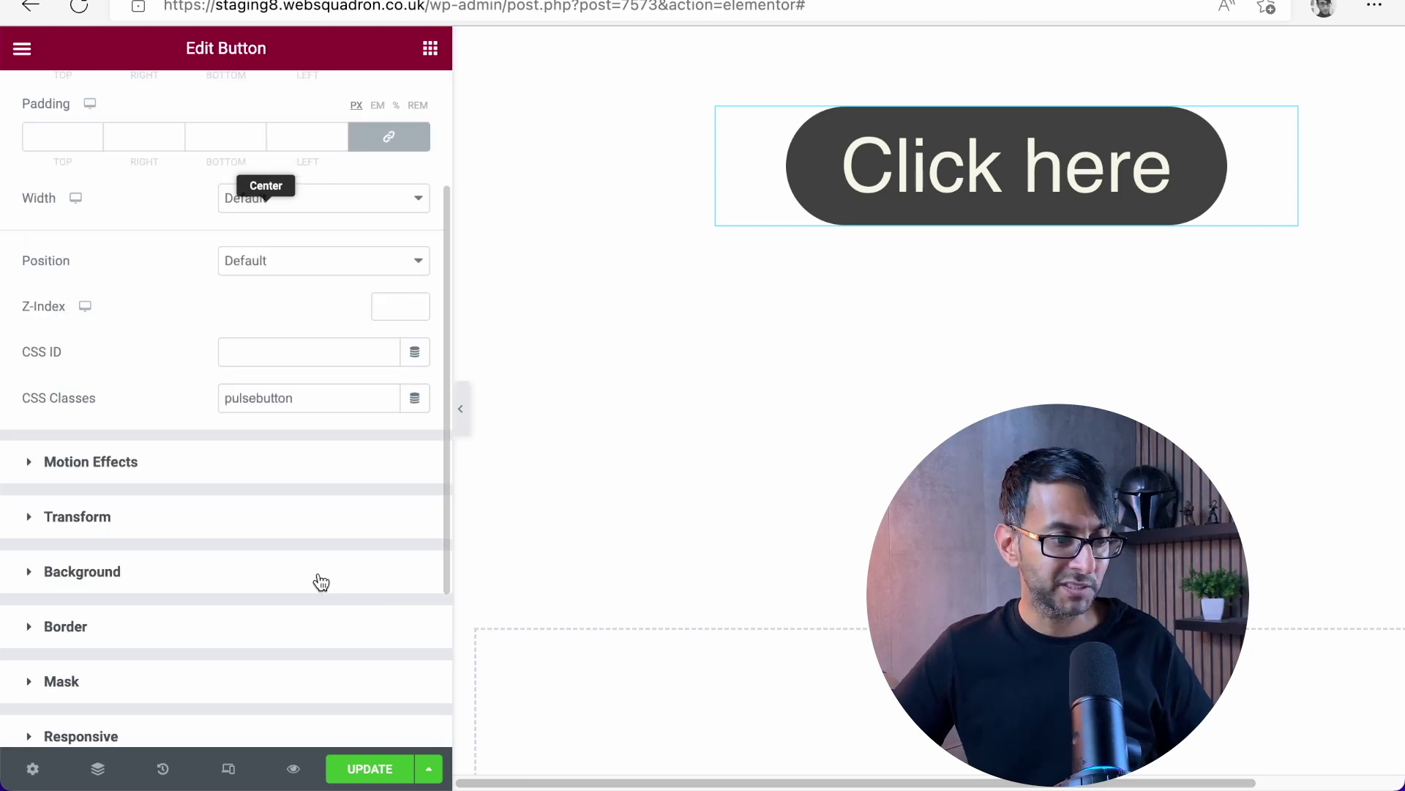
pyautogui.scroll(-3, 275, 593)
# Step: Paste the pulsebutton keyframes CSS (2s infinite pulse) into Custom CSS and widen the panel
pyautogui.click(220, 599)
pyautogui.scroll(-4, 246, 612)
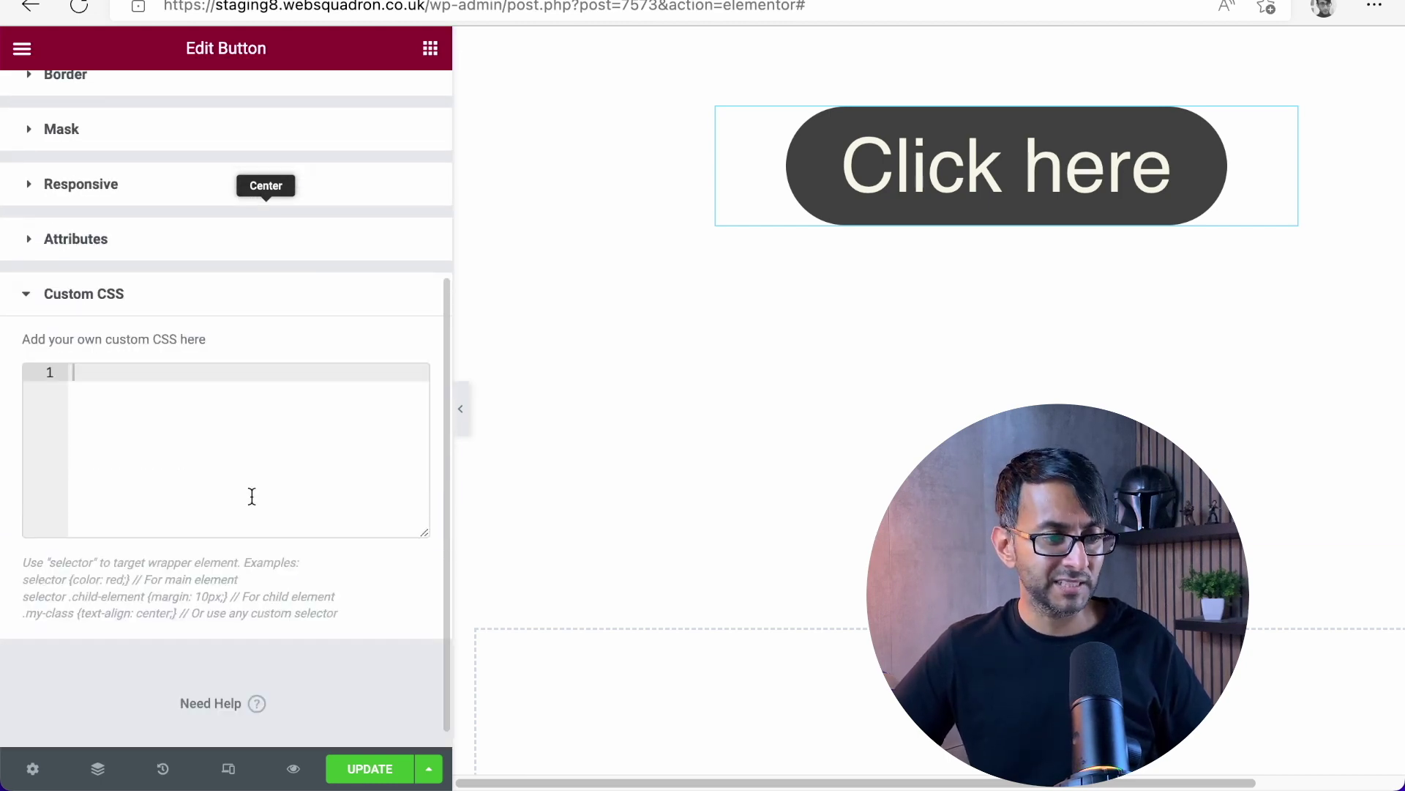
pyautogui.hotkey('ctrl', 'v')
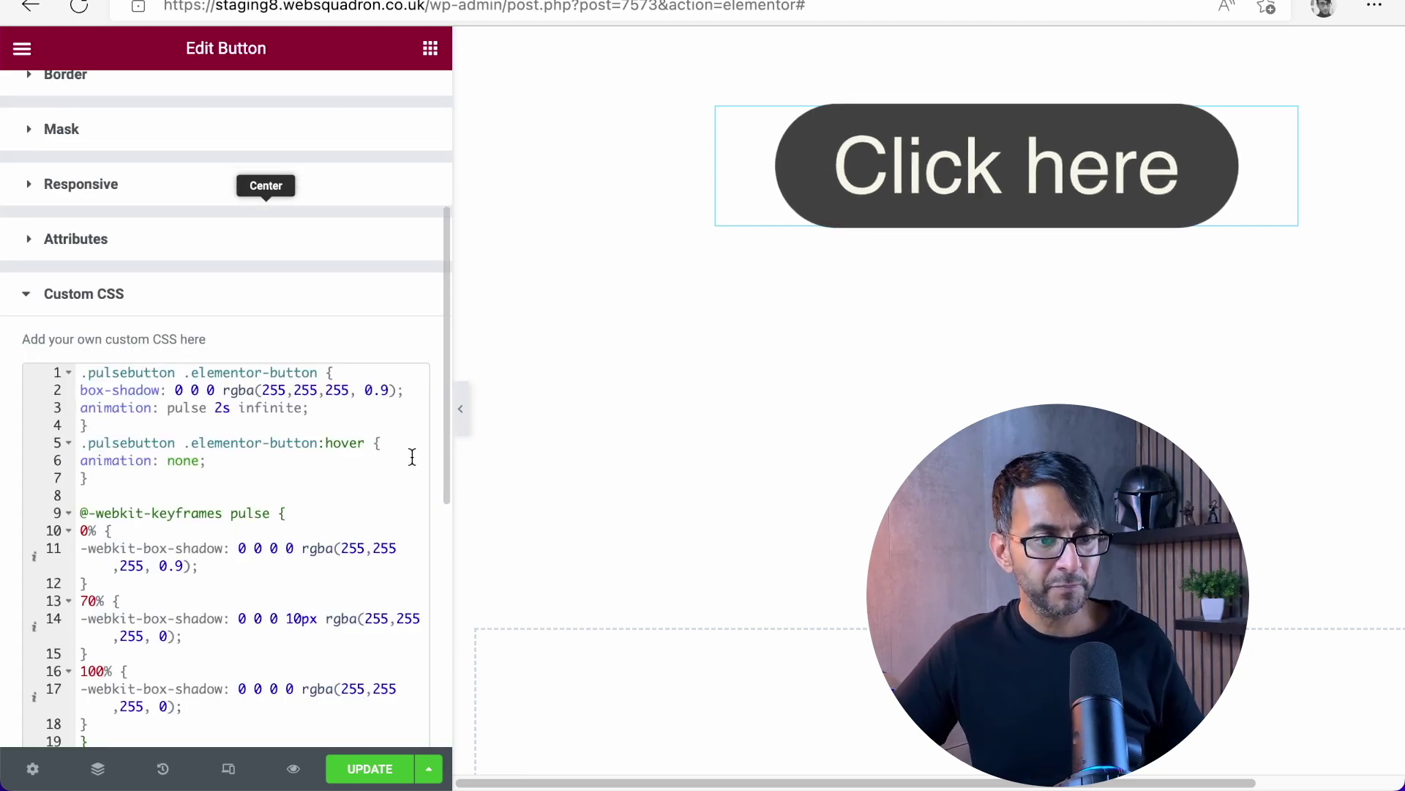
pyautogui.moveTo(452, 481); pyautogui.dragTo(542, 481)
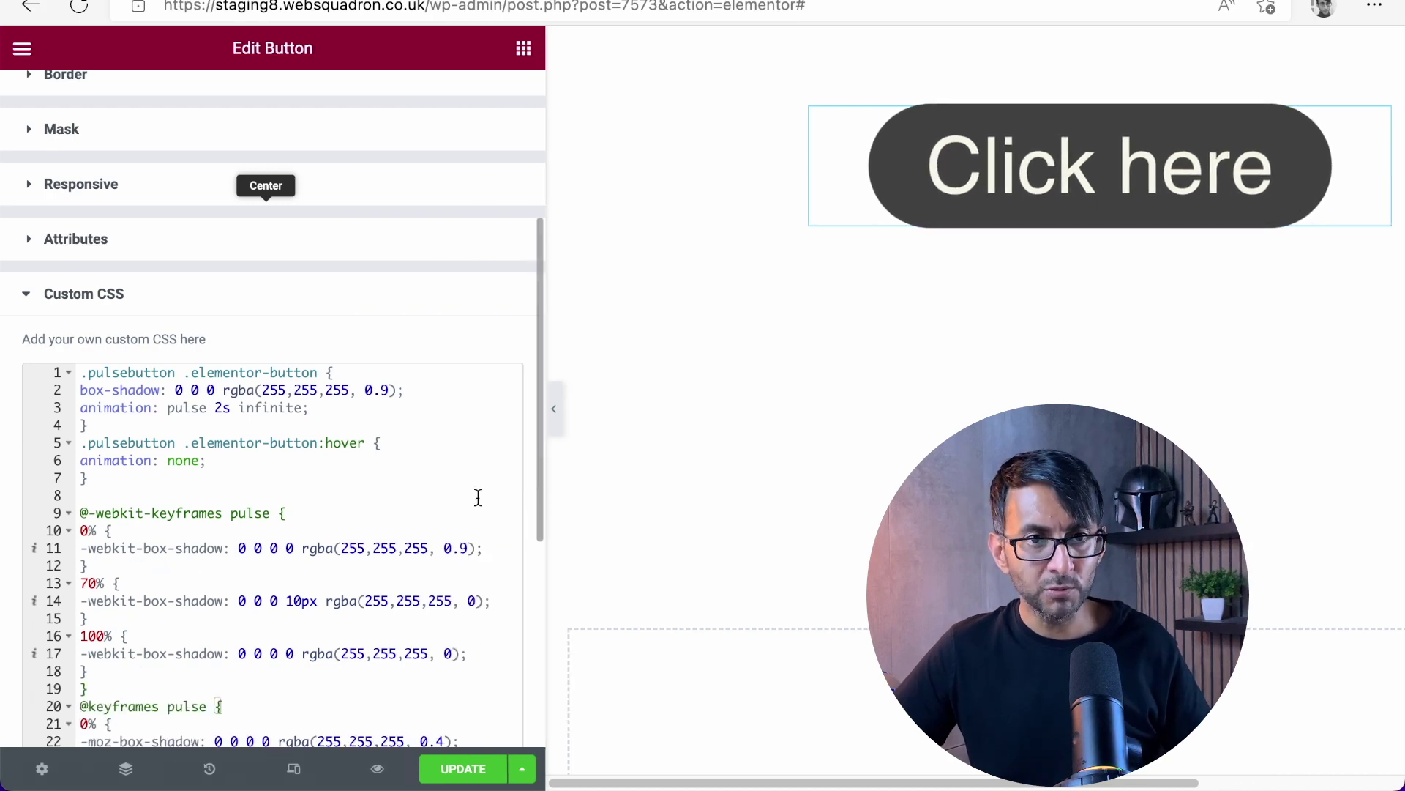
pyautogui.scroll(-3, 423, 475)
pyautogui.scroll(2, 423, 475)
pyautogui.scroll(3, 423, 476)
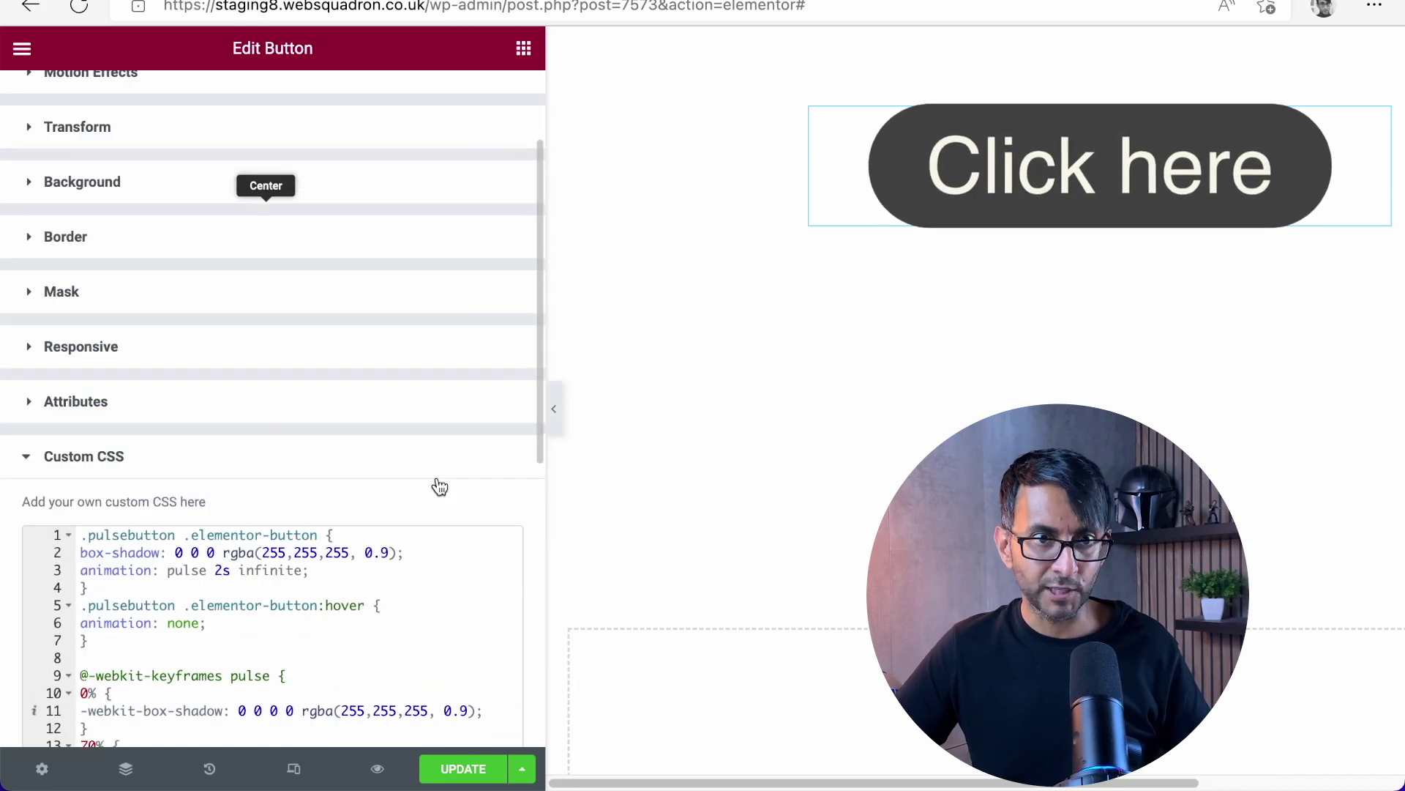
pyautogui.scroll(-3, 423, 476)
pyautogui.scroll(-1, 437, 477)
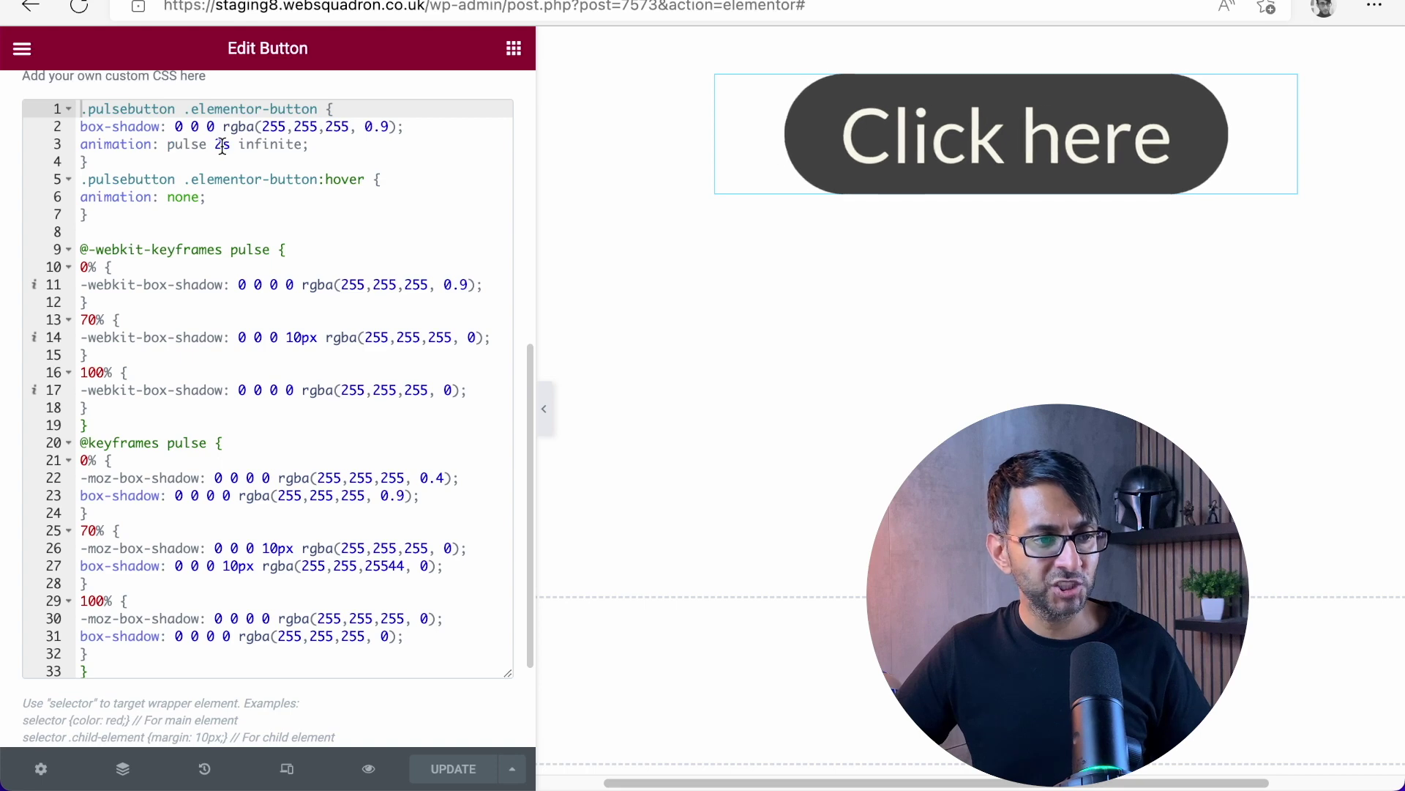
# Step: Try 5s, 0.5s and 1.5s pulse durations on line 3, then revert to 2s
pyautogui.click(221, 144)
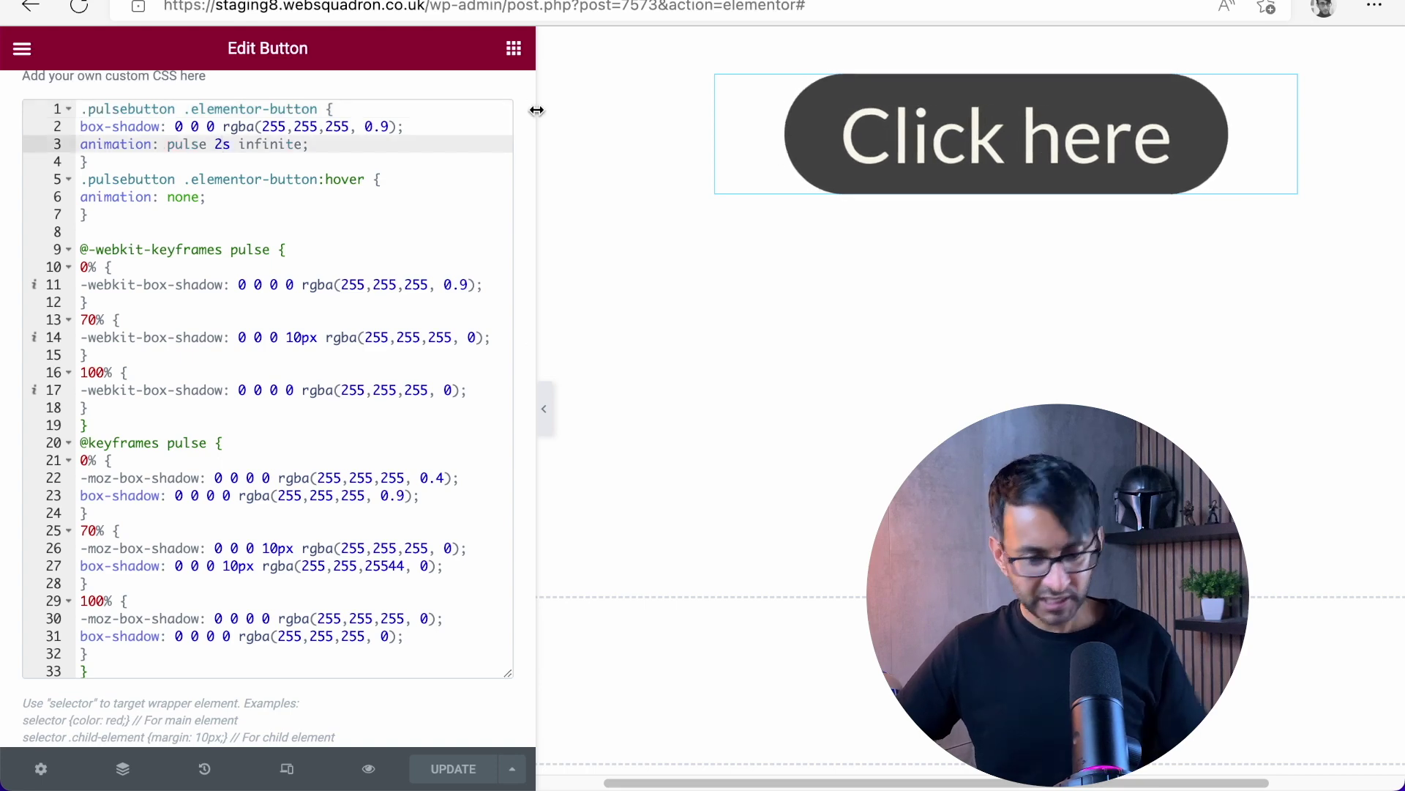
pyautogui.press('BackSpace')
pyautogui.write('5')
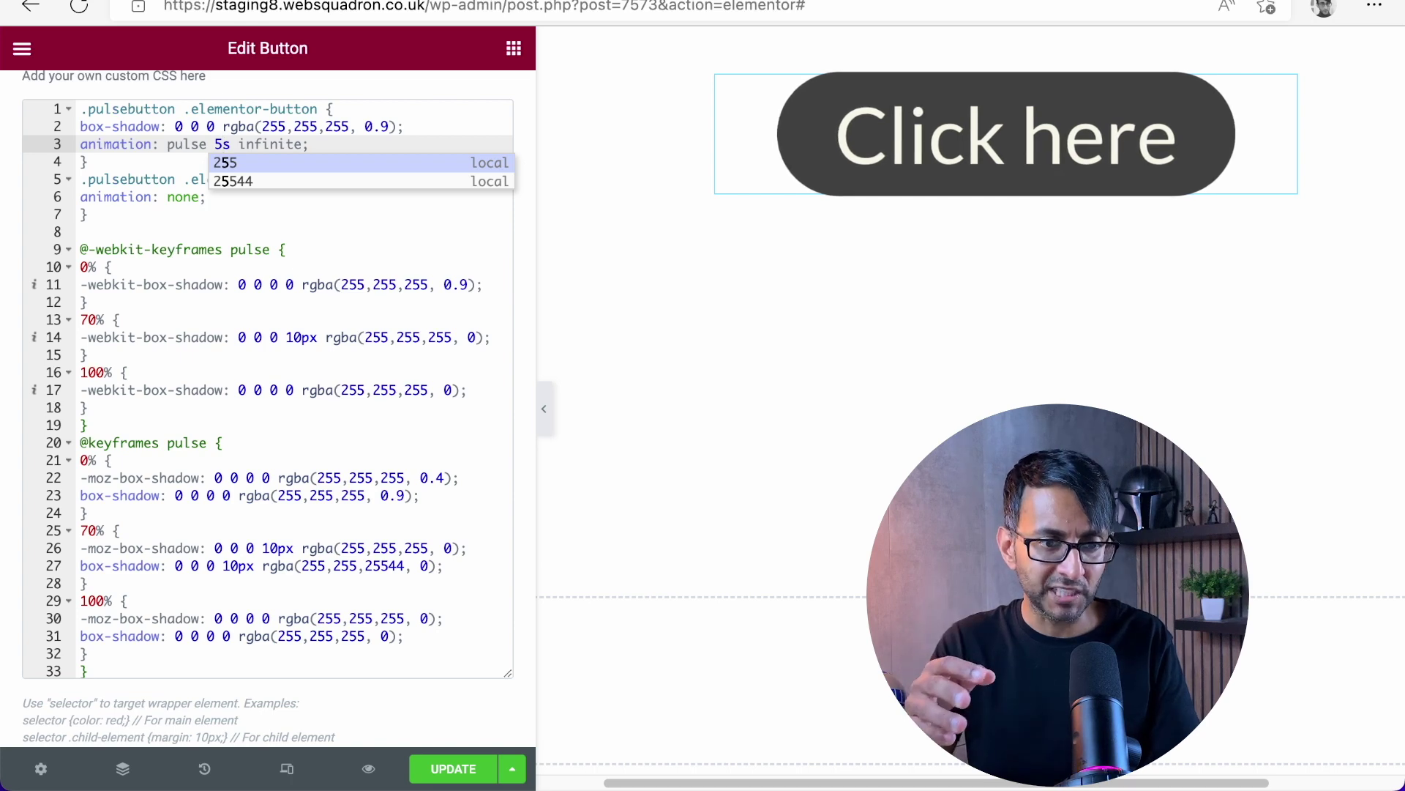
pyautogui.press('BackSpace')
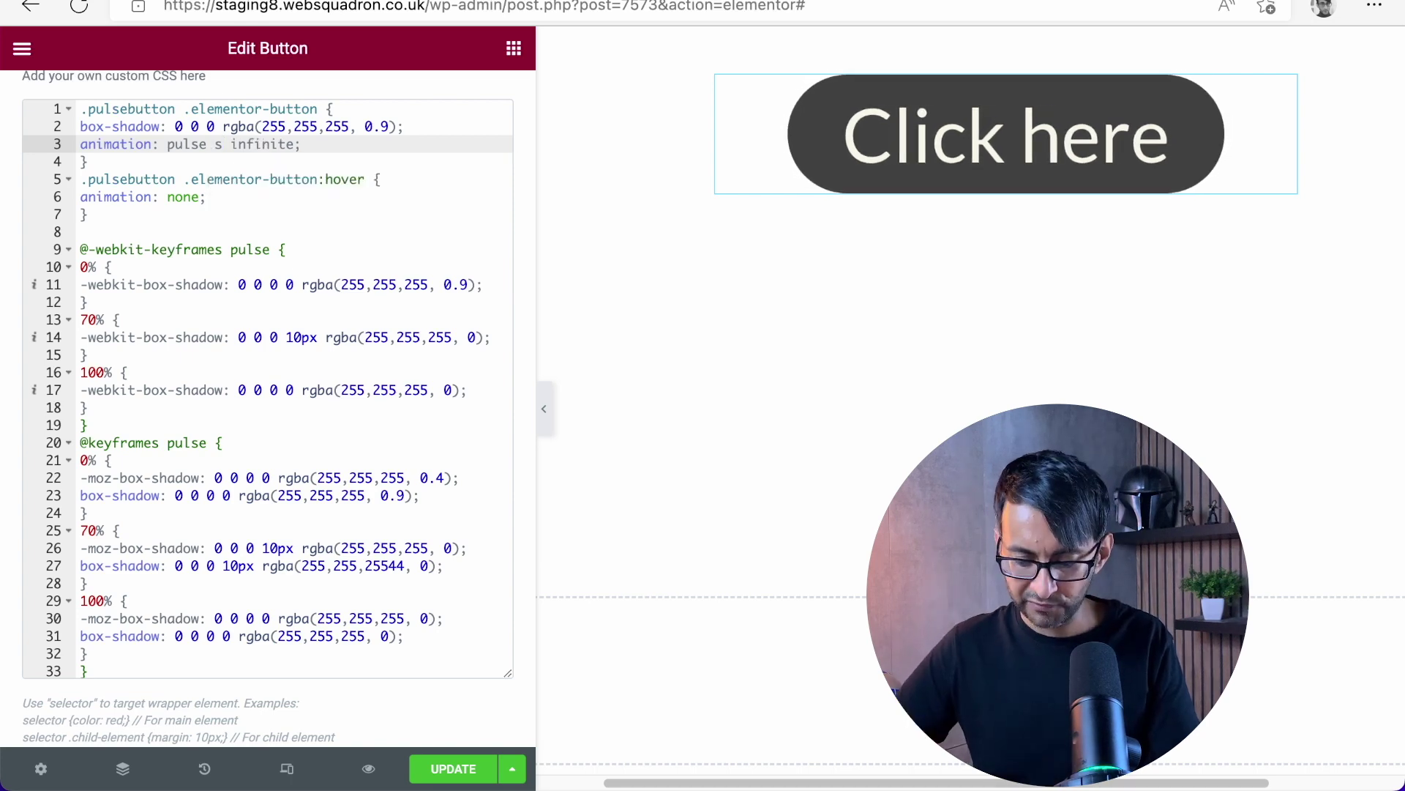
pyautogui.write('0.5')
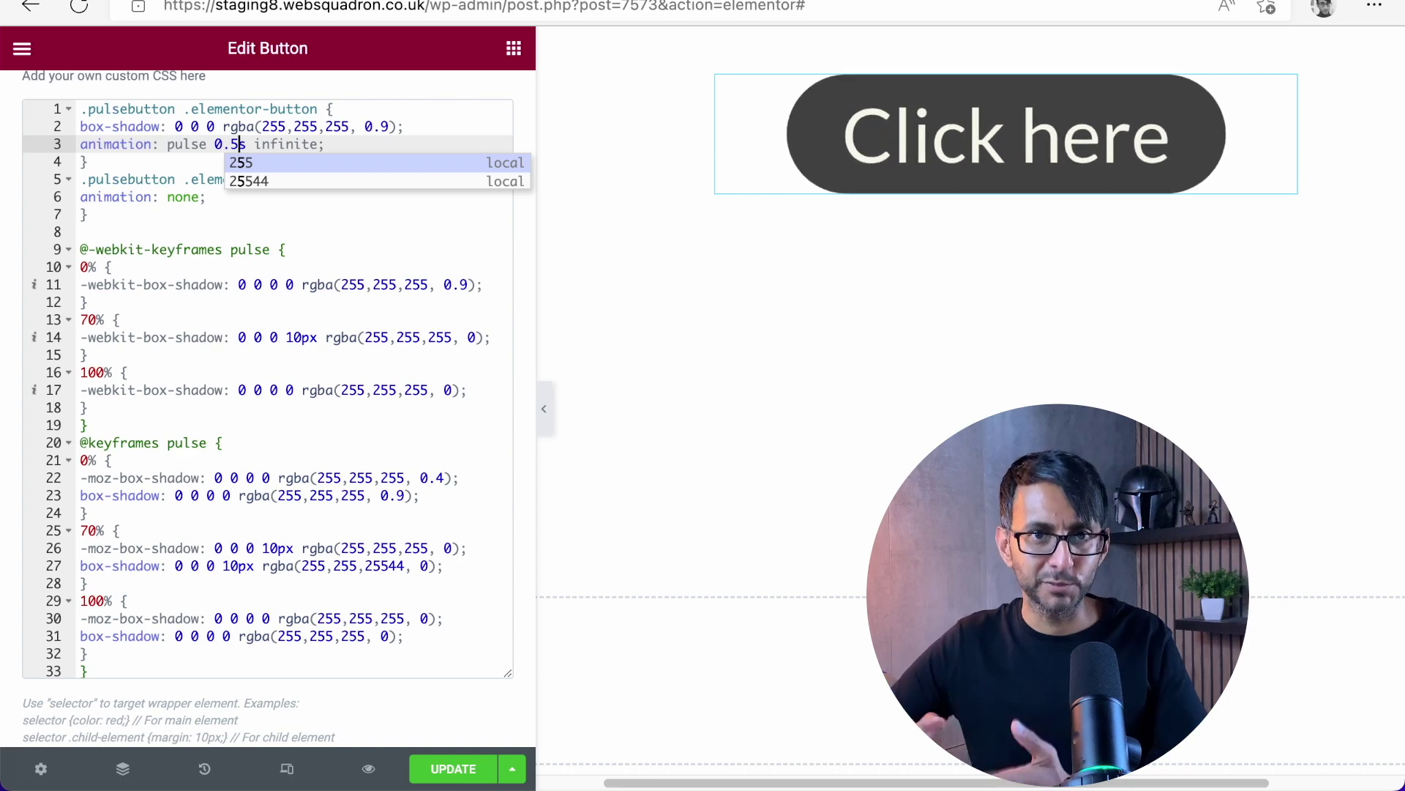
pyautogui.press('BackSpace')
pyautogui.press('BackSpace')
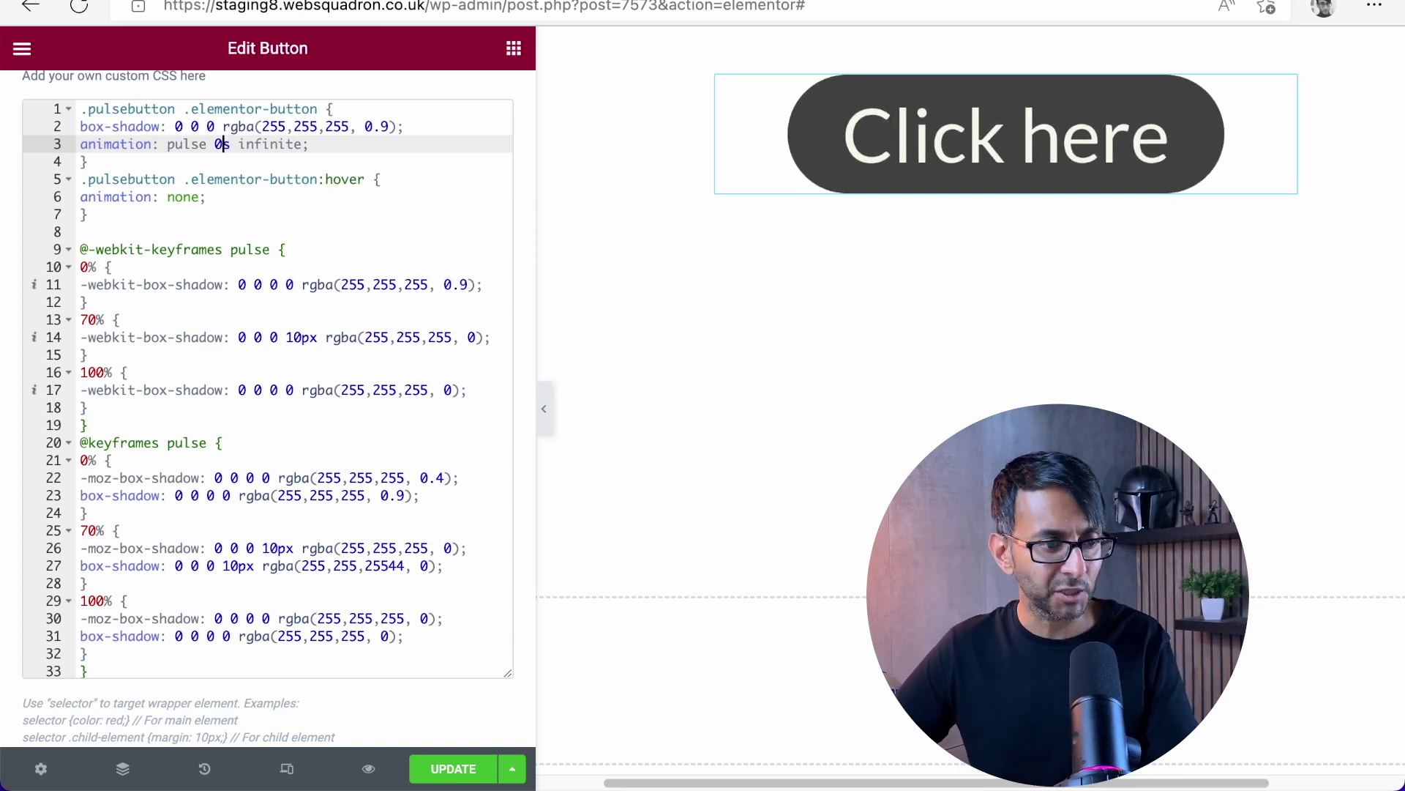
pyautogui.write('1.5')
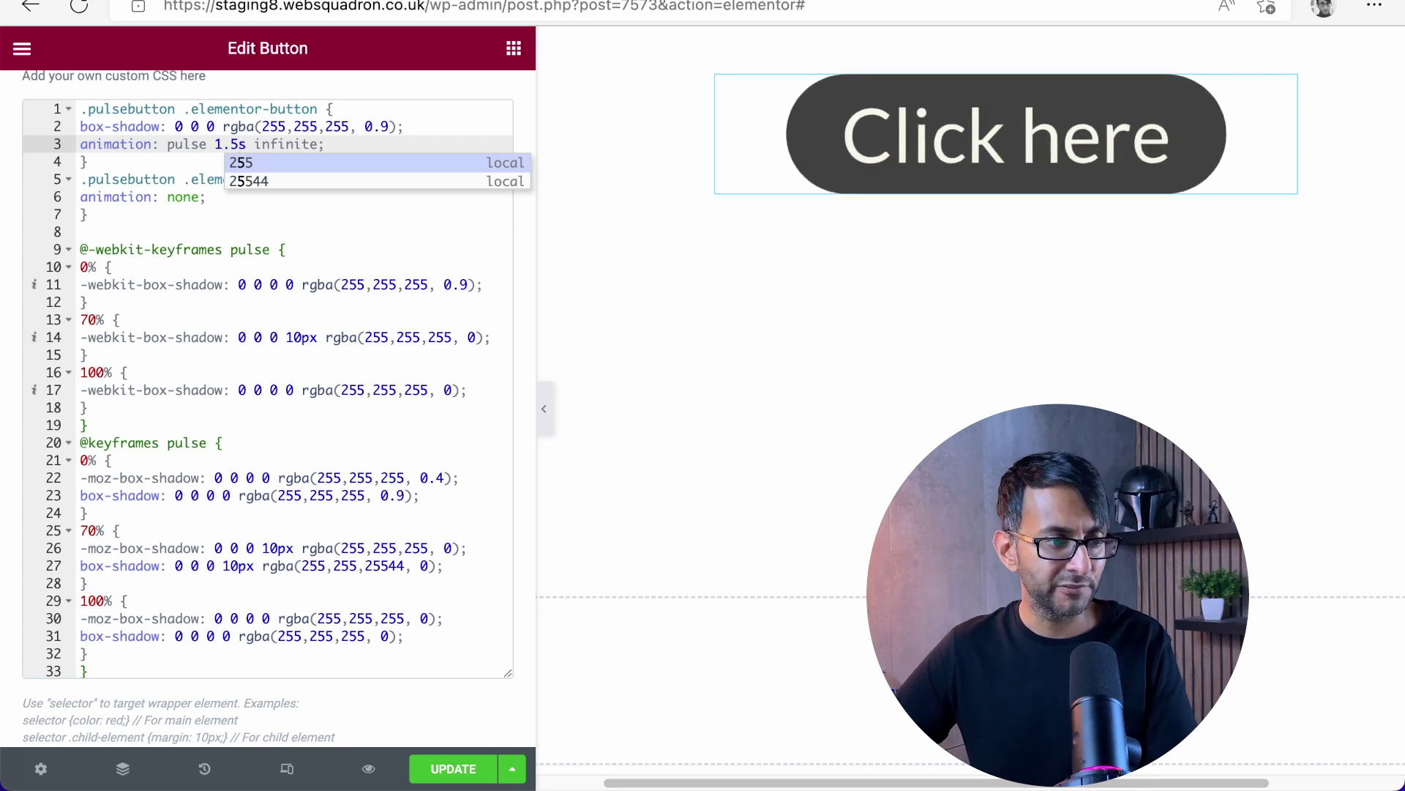
pyautogui.press('BackSpace')
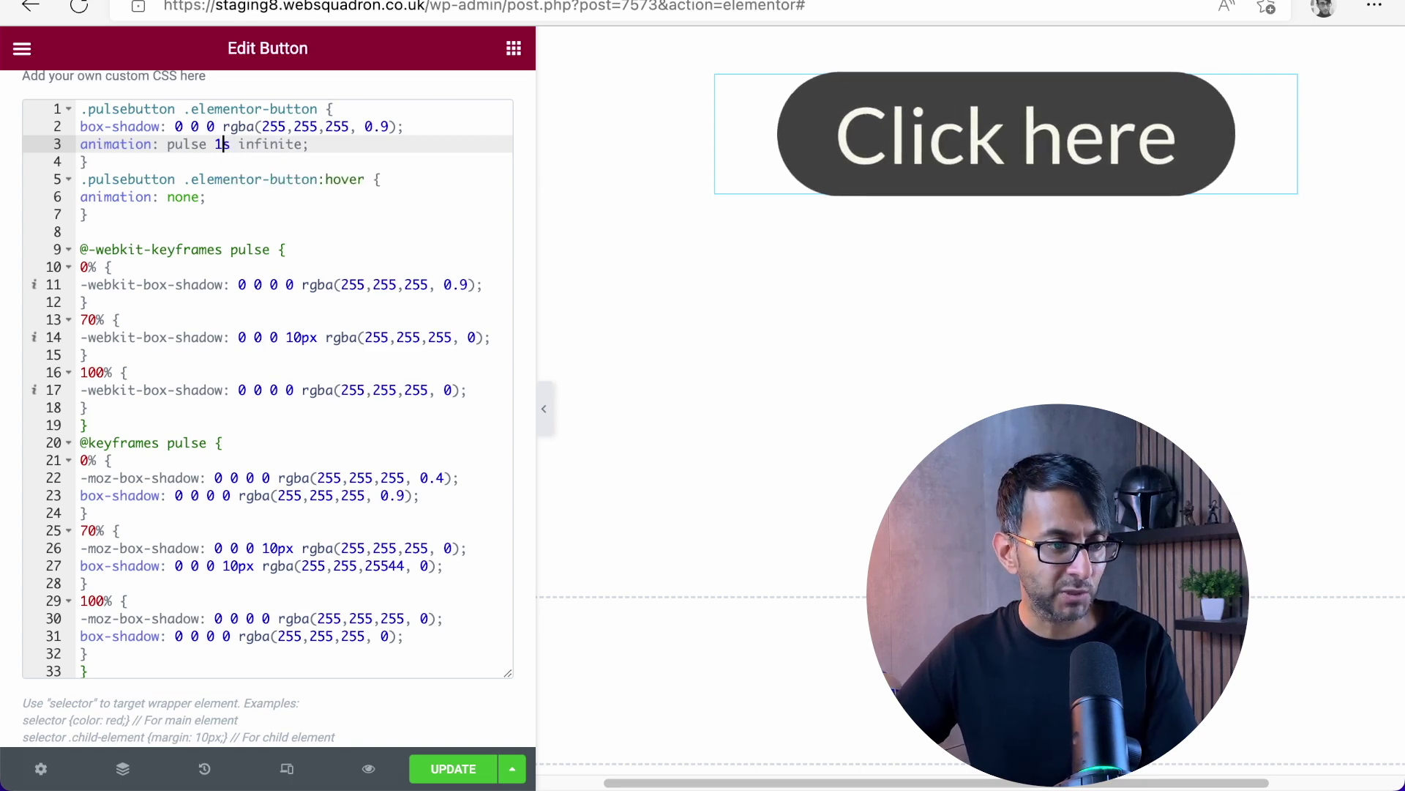
pyautogui.hotkey('ctrl', 'z')
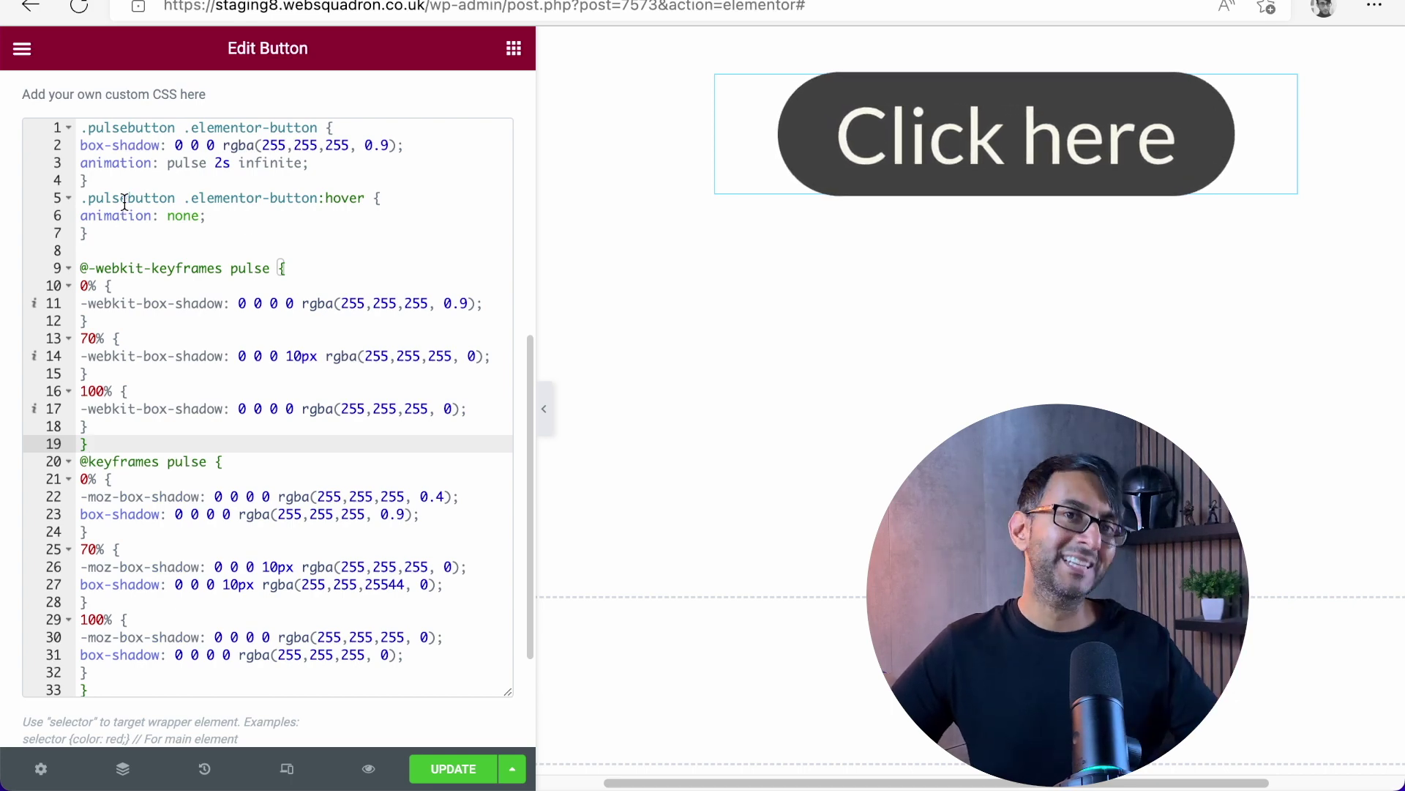
pyautogui.moveTo(175, 198); pyautogui.dragTo(79, 198)
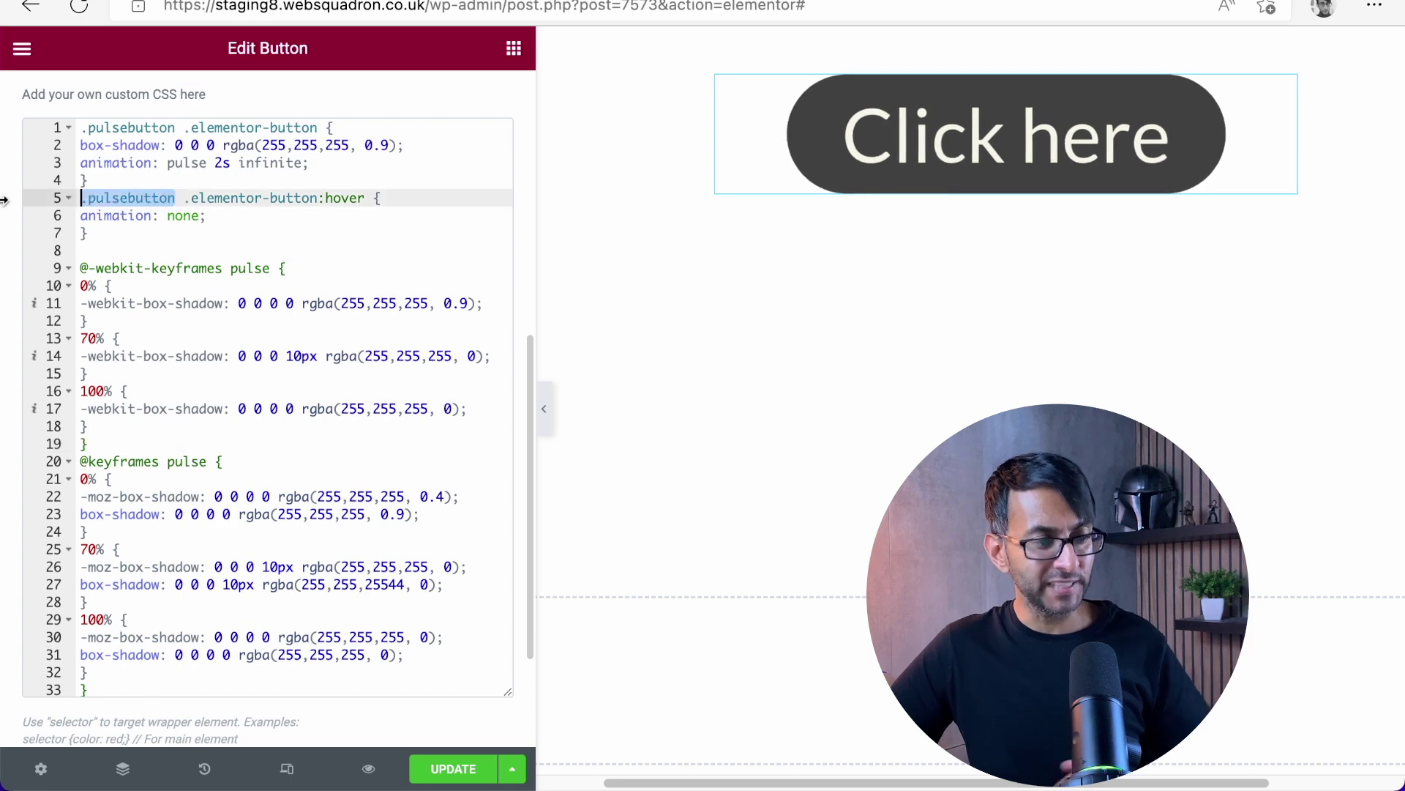
pyautogui.press('BackSpace')
pyautogui.moveTo(190, 127); pyautogui.dragTo(80, 127)
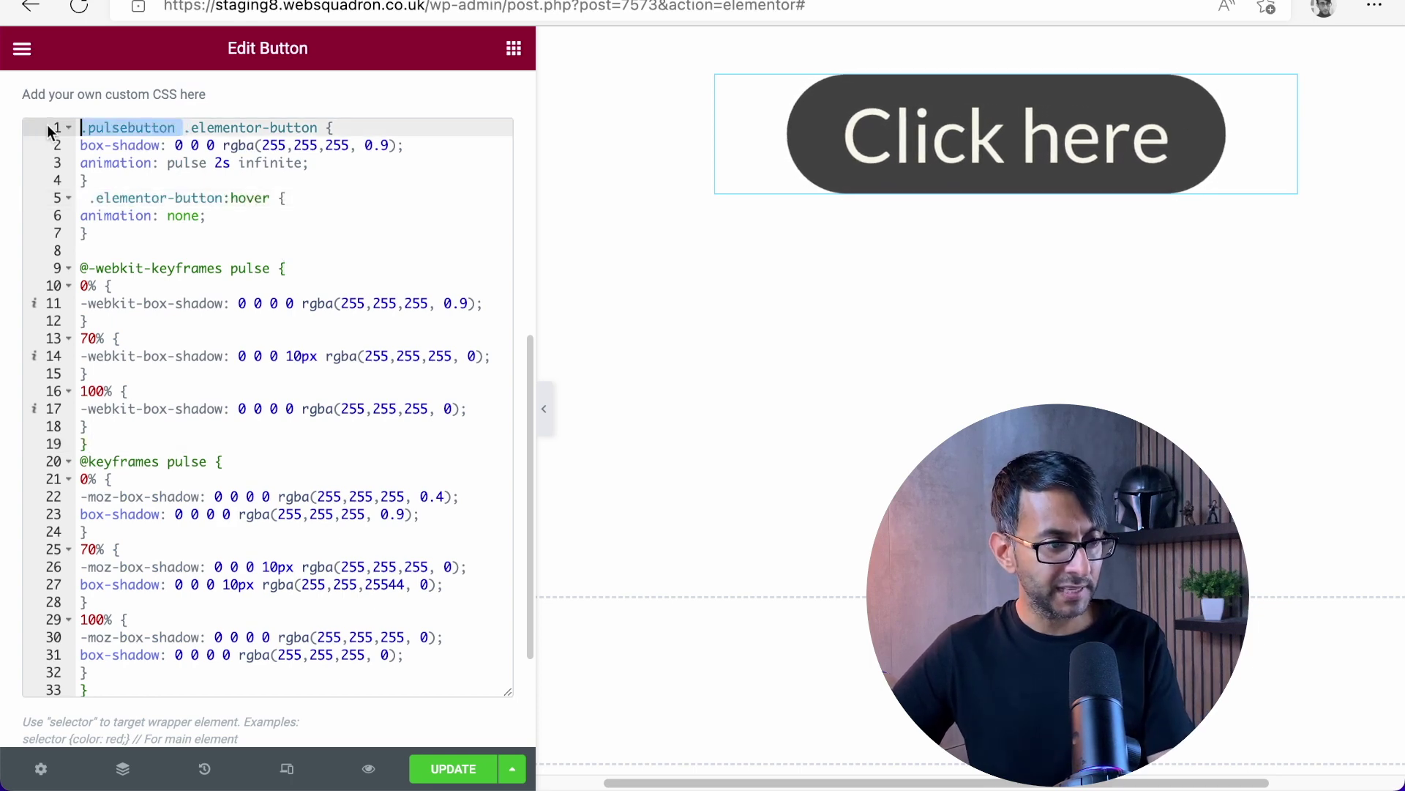
pyautogui.press('BackSpace')
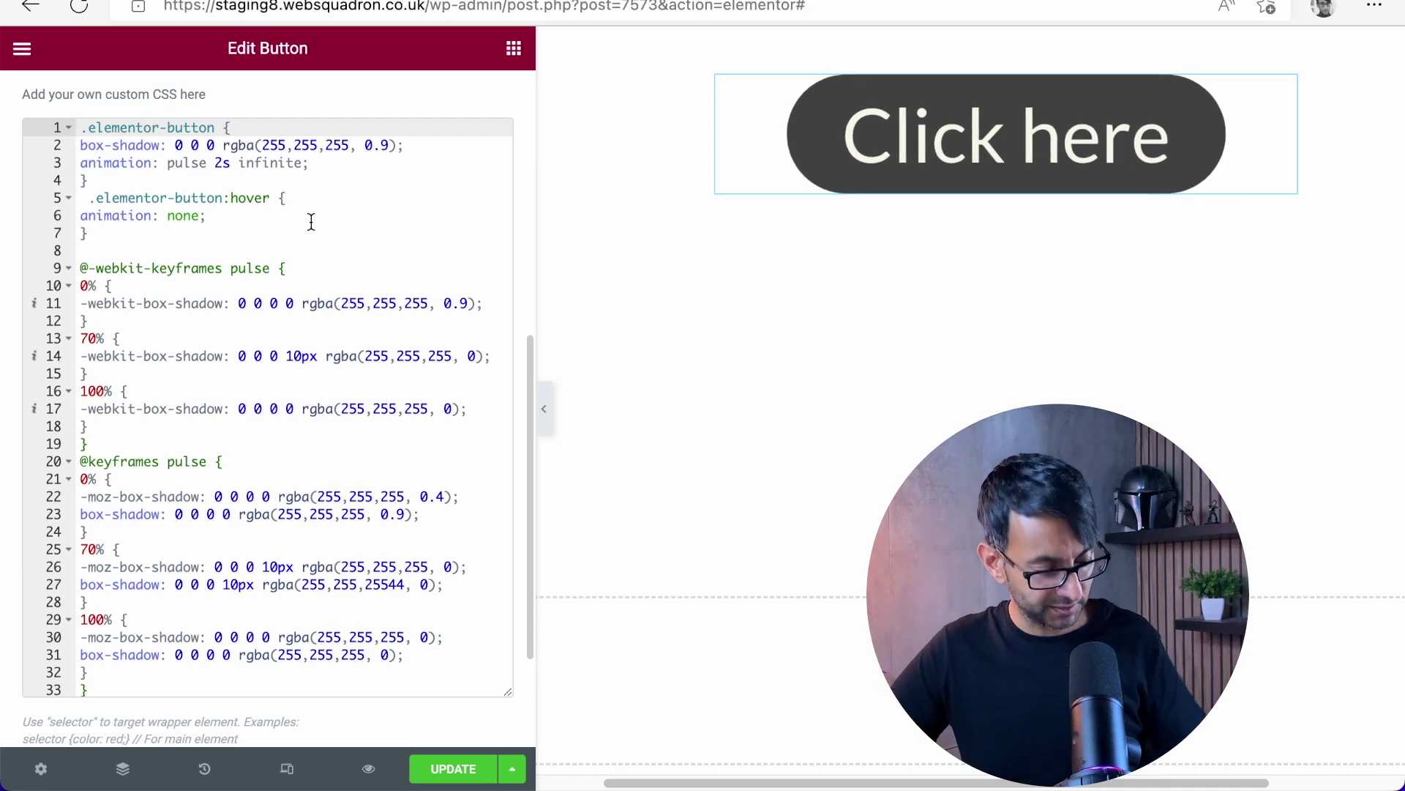
pyautogui.hotkey('ctrl', 'z')
pyautogui.hotkey('ctrl', 'z')
pyautogui.click(329, 232)
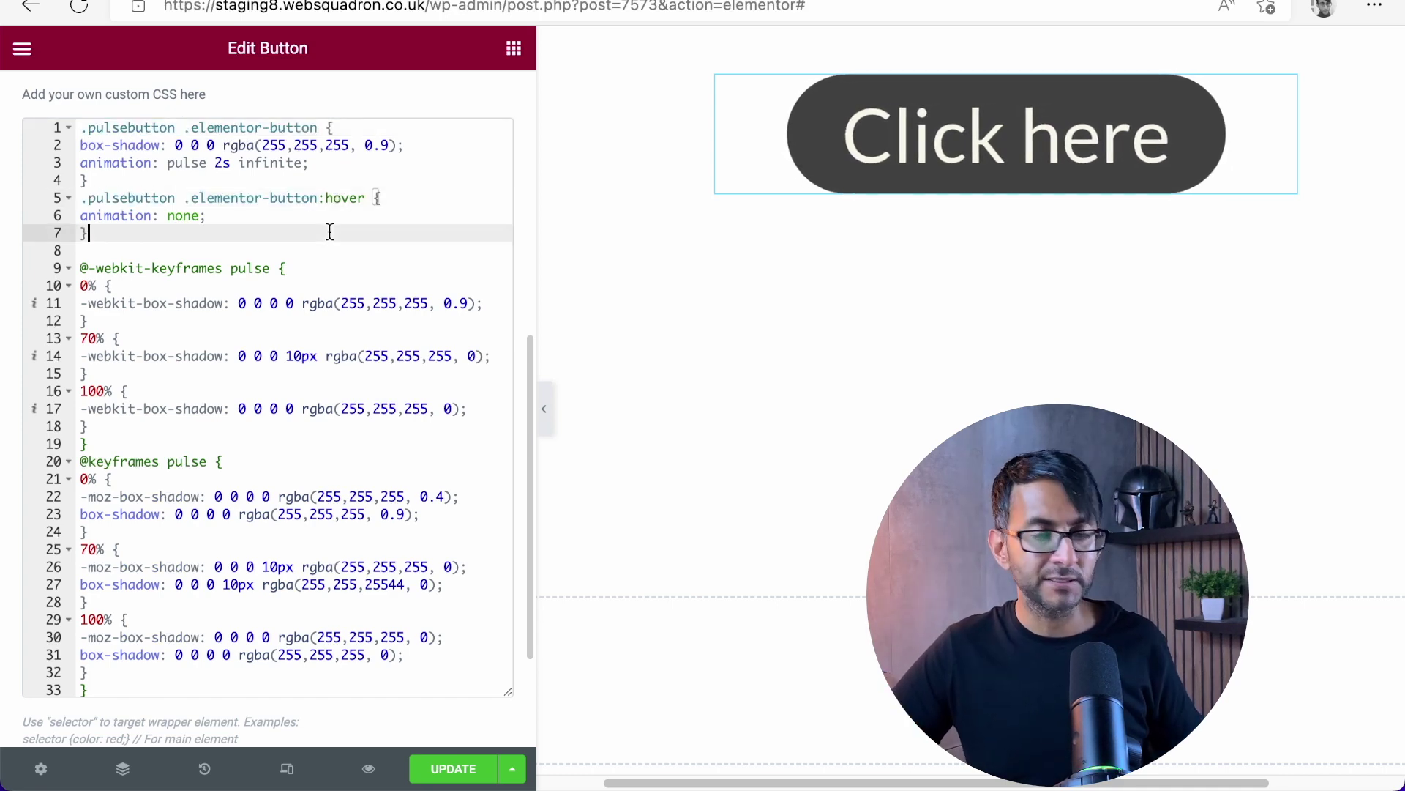